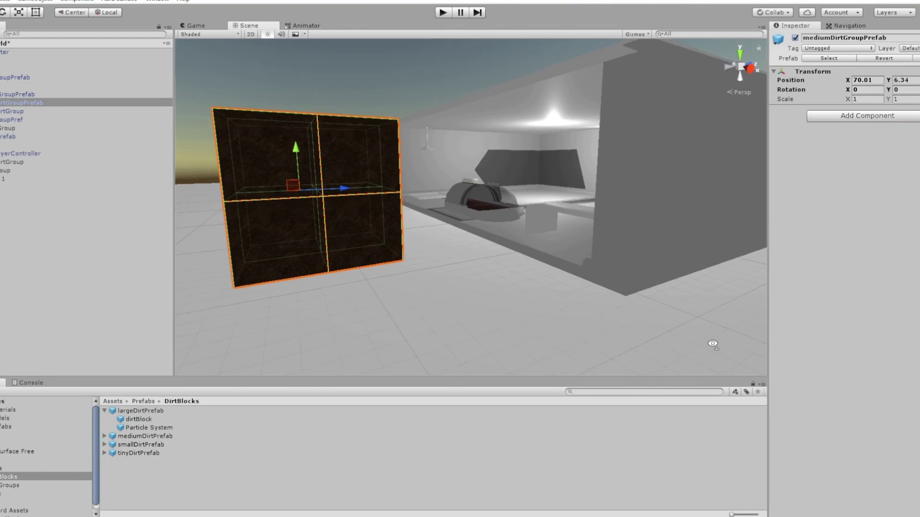
# Fly through the dirt block maze into the sleep pod room, then begin a new project
pyautogui.moveTo(712, 344); pyautogui.dragTo(718, 331, button='right')
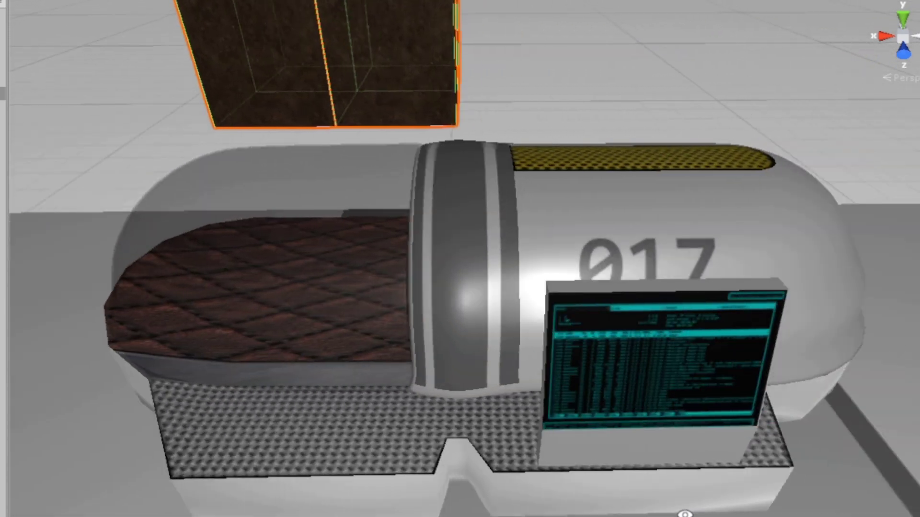
pyautogui.moveTo(684, 514)
pyautogui.mouseDown(button='right')
pyautogui.moveTo(742, 401)
pyautogui.moveTo(736, 391)
pyautogui.moveTo(183, 361)
pyautogui.mouseUp(button='right')
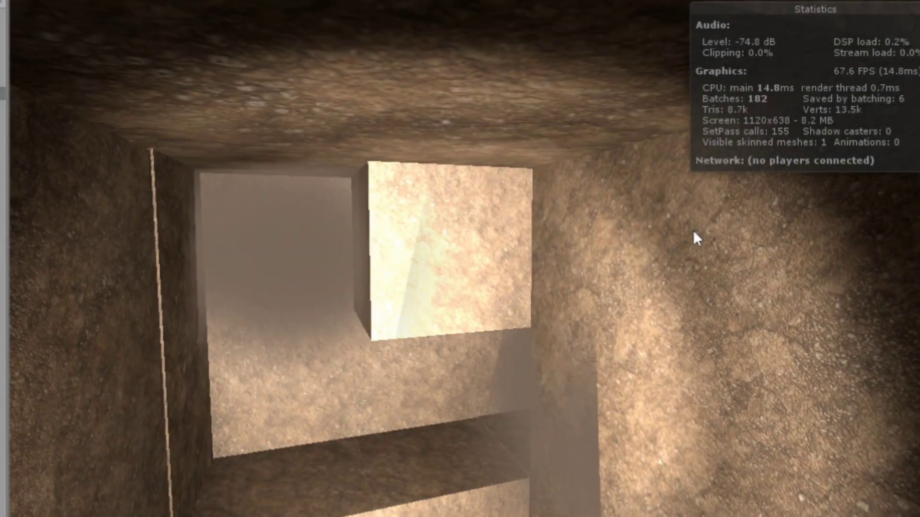
pyautogui.press('w')
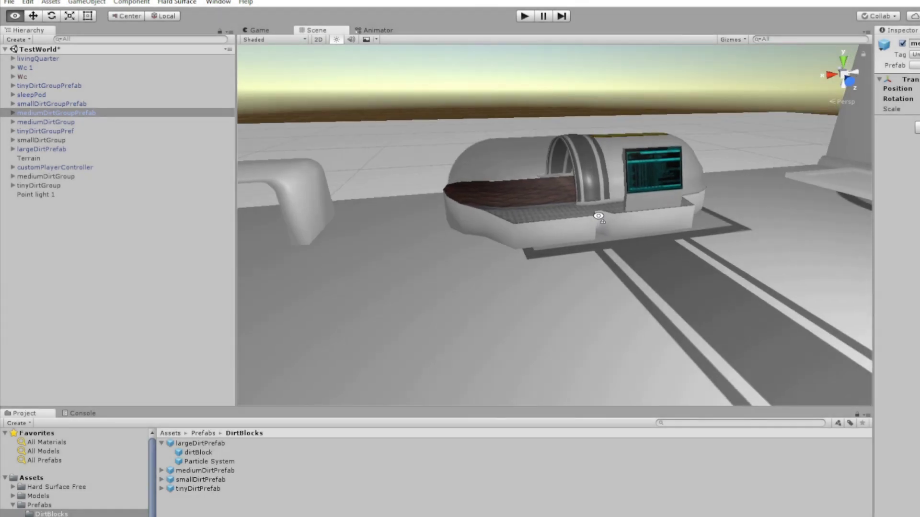
pyautogui.moveTo(598, 216); pyautogui.dragTo(554, 177, button='right')
pyautogui.press('w')
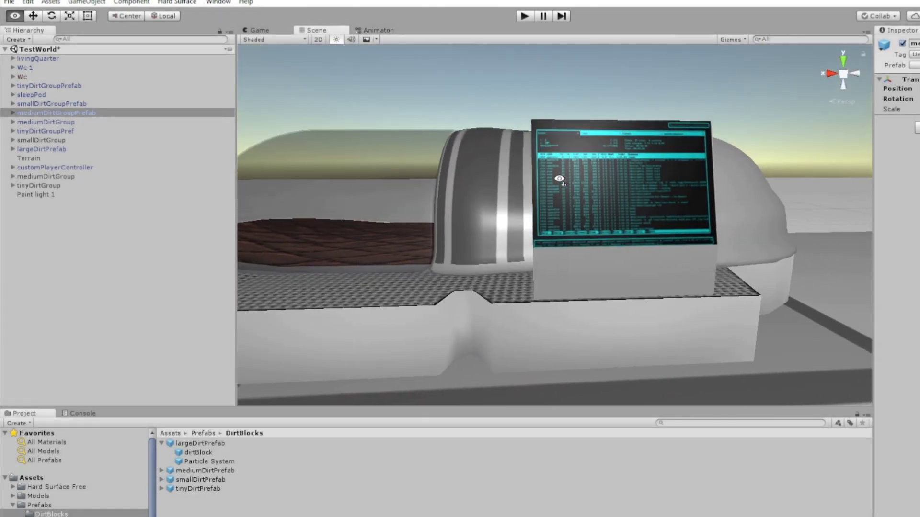
pyautogui.press('d')
pyautogui.moveTo(553, 176)
pyautogui.mouseDown(button='right')
pyautogui.moveTo(538, 178)
pyautogui.moveTo(672, 194)
pyautogui.mouseUp(button='right')
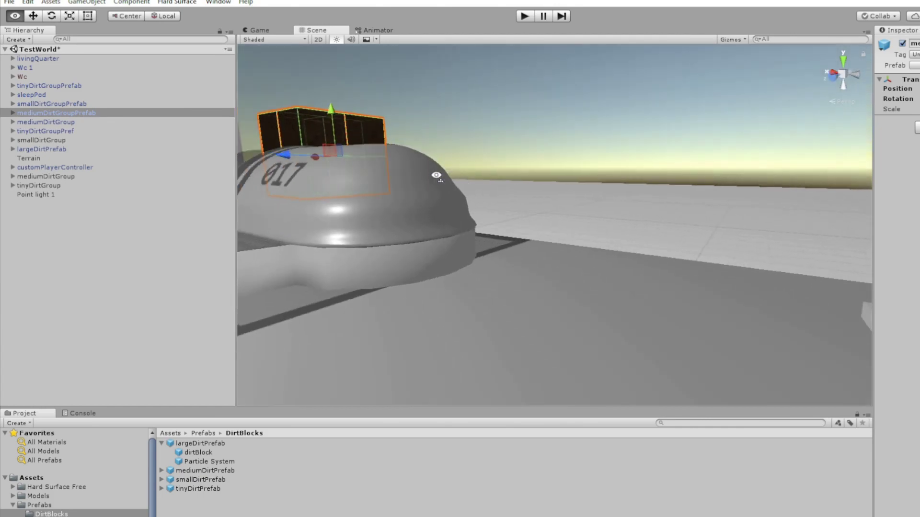
pyautogui.press('w')
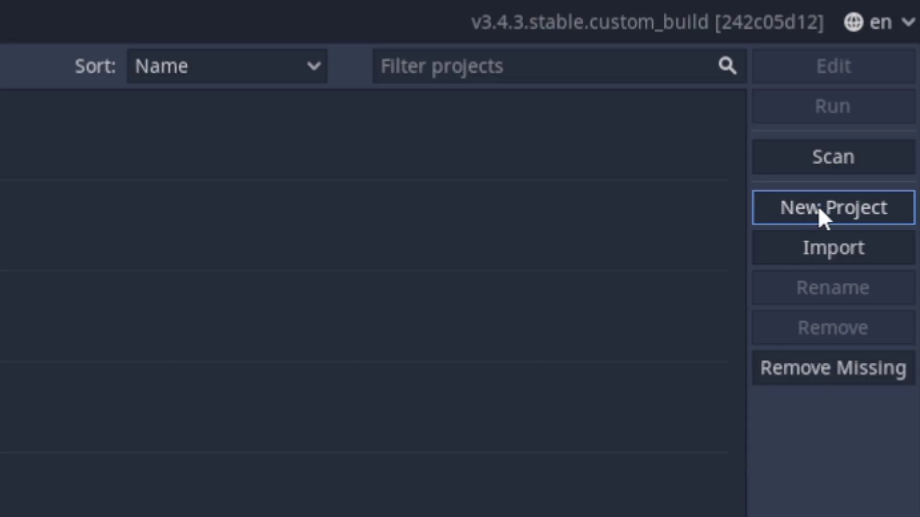
pyautogui.click(818, 207)
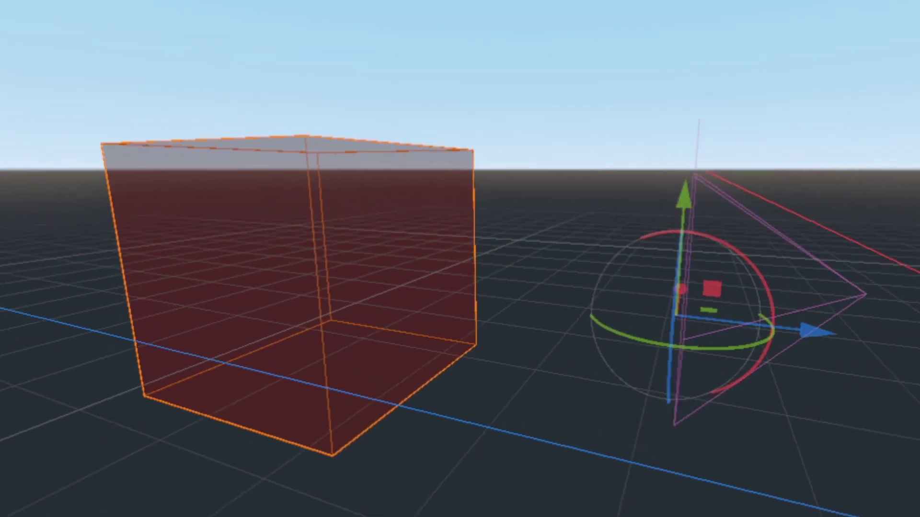
# Save and run the scene, then duplicate the red cube and shift the copy left
pyautogui.press('F5')
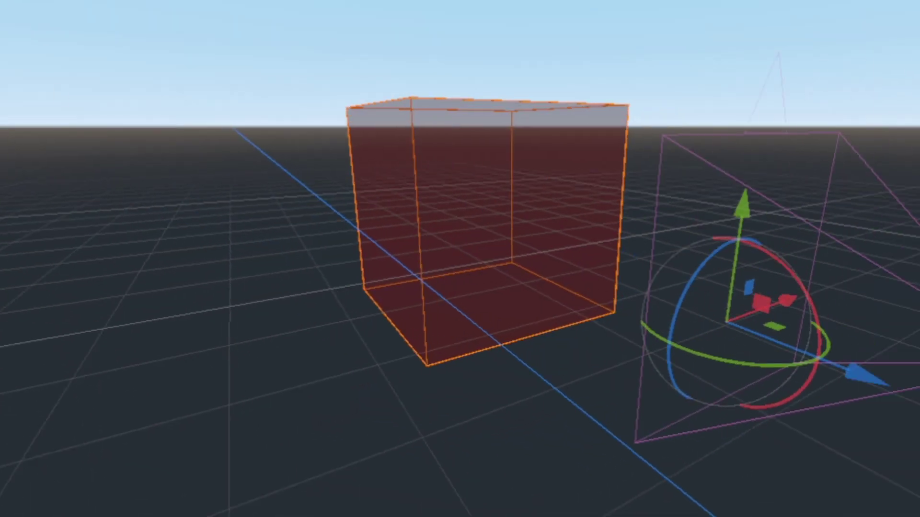
pyautogui.rightClick(1, 9)
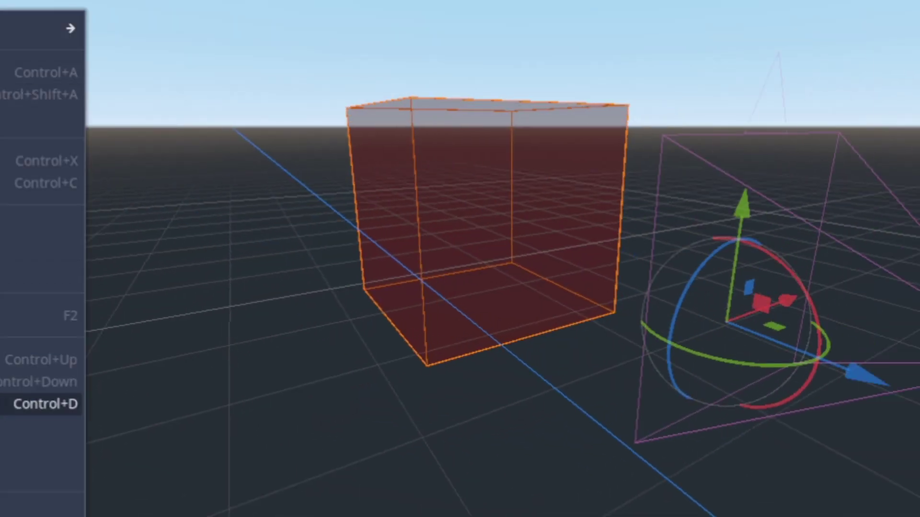
pyautogui.click(43, 404)
pyautogui.keyDown('shift'); pyautogui.moveTo(532, 310); pyautogui.dragTo(665, 303, button='middle'); pyautogui.keyUp('shift')
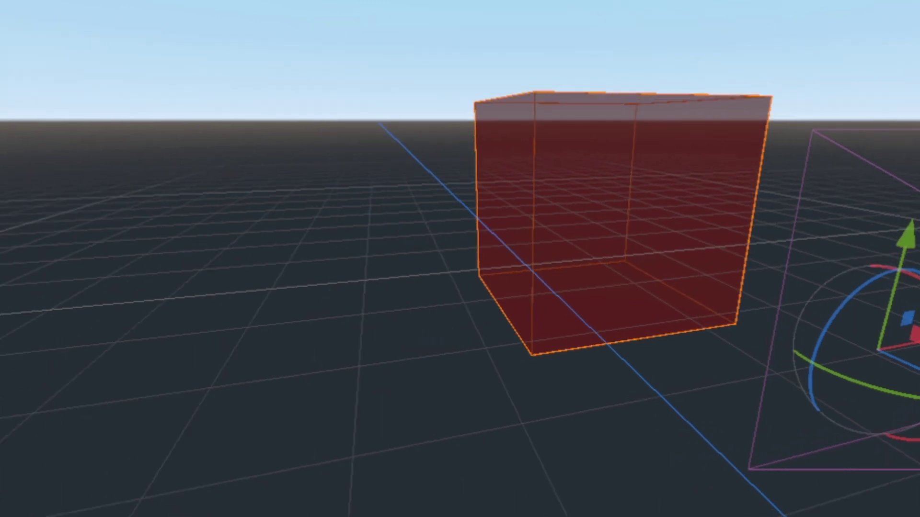
pyautogui.moveTo(891, 345); pyautogui.dragTo(195, 371)
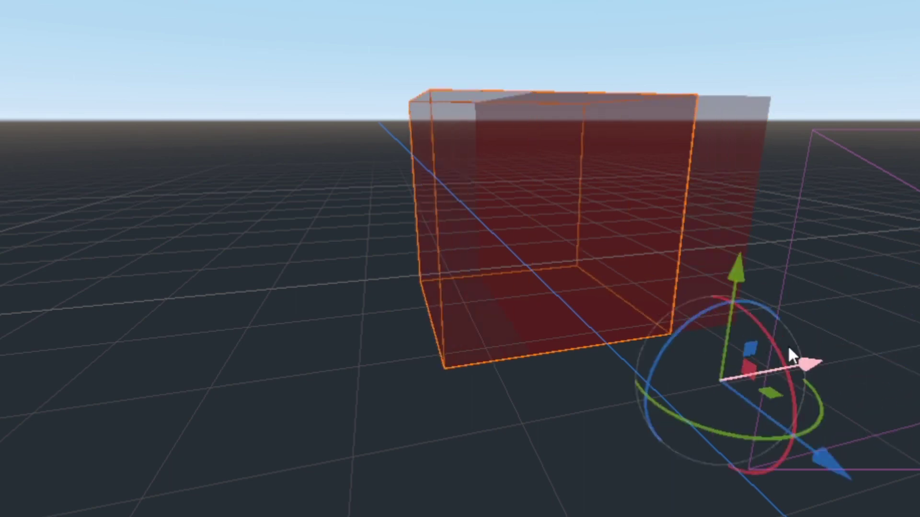